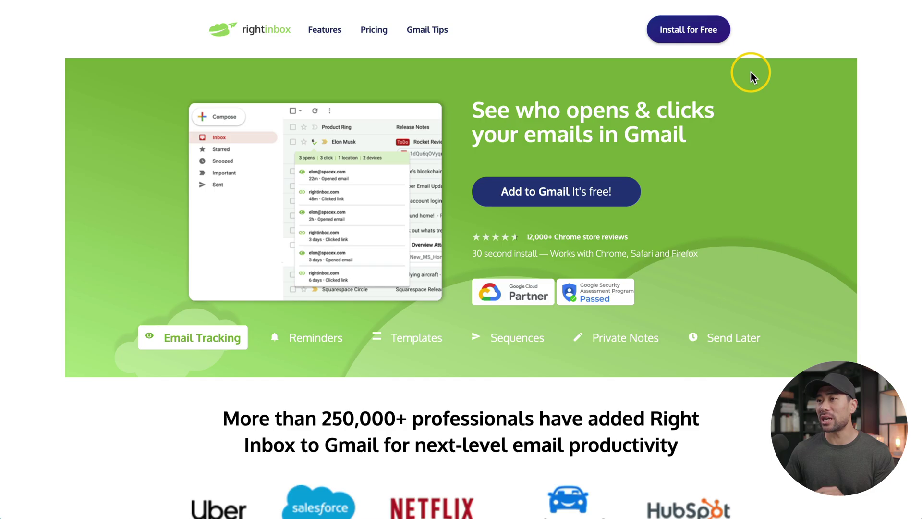
Install Right Inbox, then send the Hello! email with link-click and open tracking on
click(688, 36)
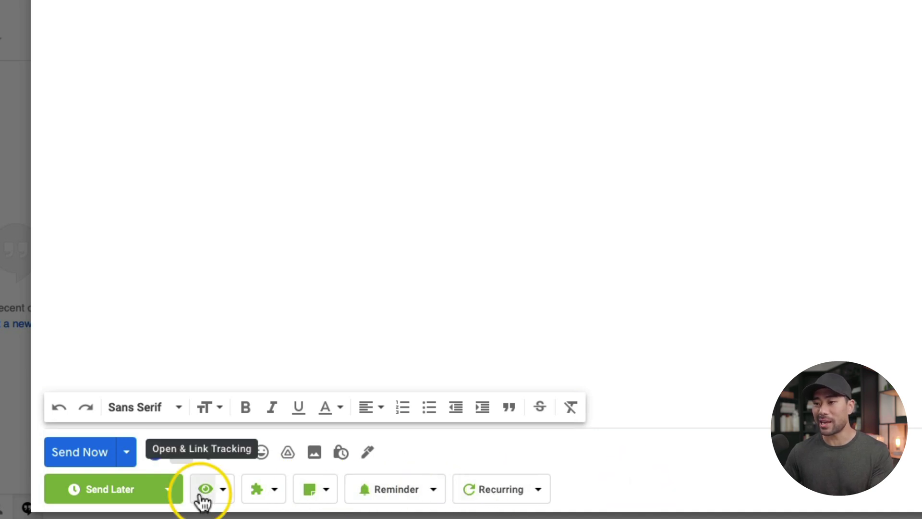
click(222, 491)
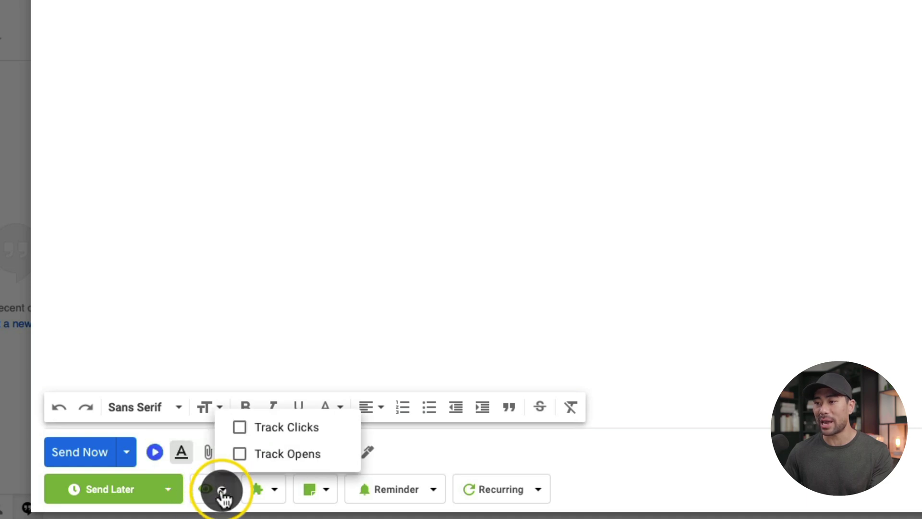
click(240, 430)
click(240, 455)
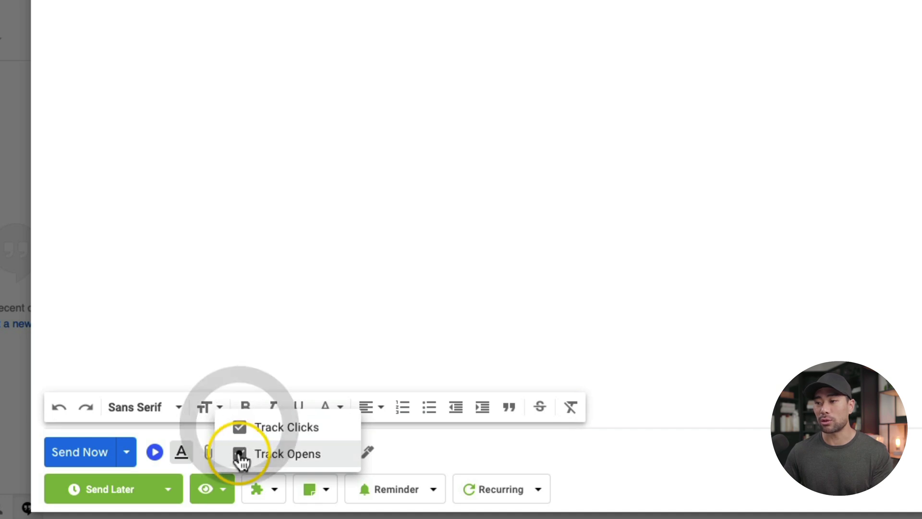
click(395, 463)
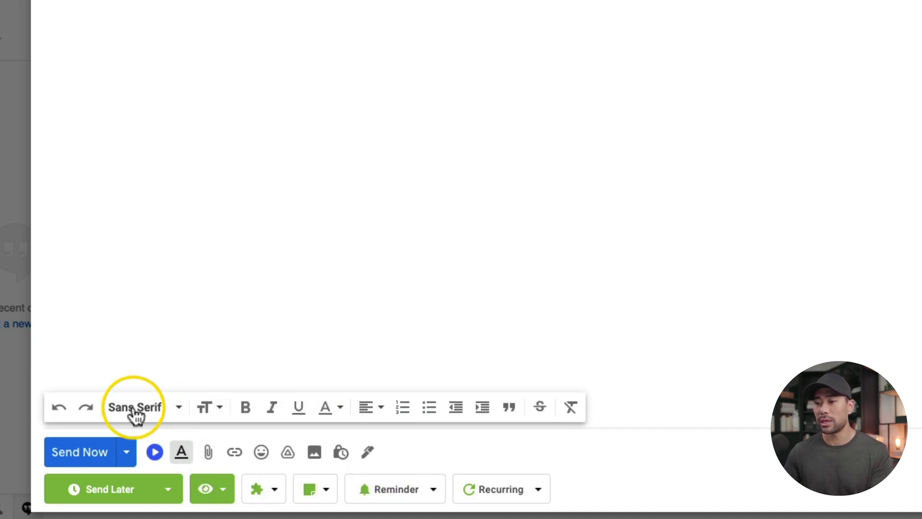
click(96, 453)
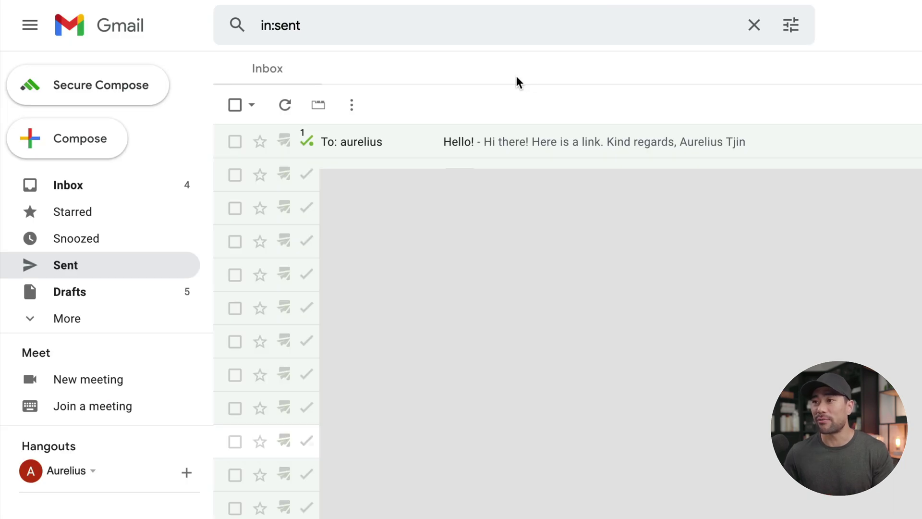
Check the Hello! email's tracking report in Sent mail: 1 open and 6 link clicks
mouse_move(306, 150)
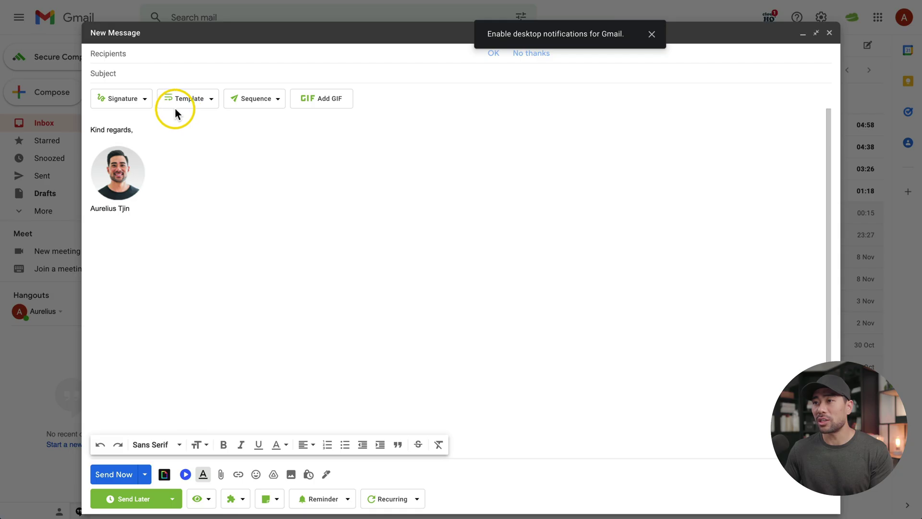
Fill the new message from the saved Coaching call template
click(211, 100)
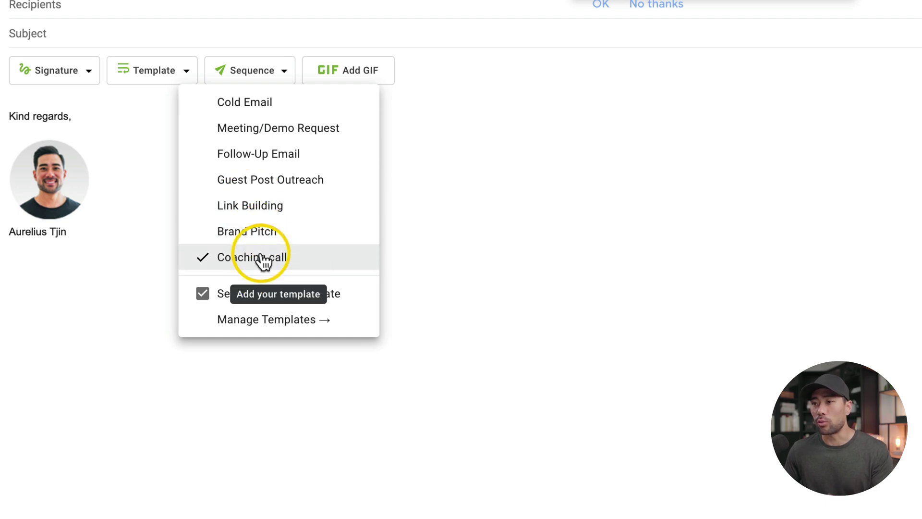
click(277, 273)
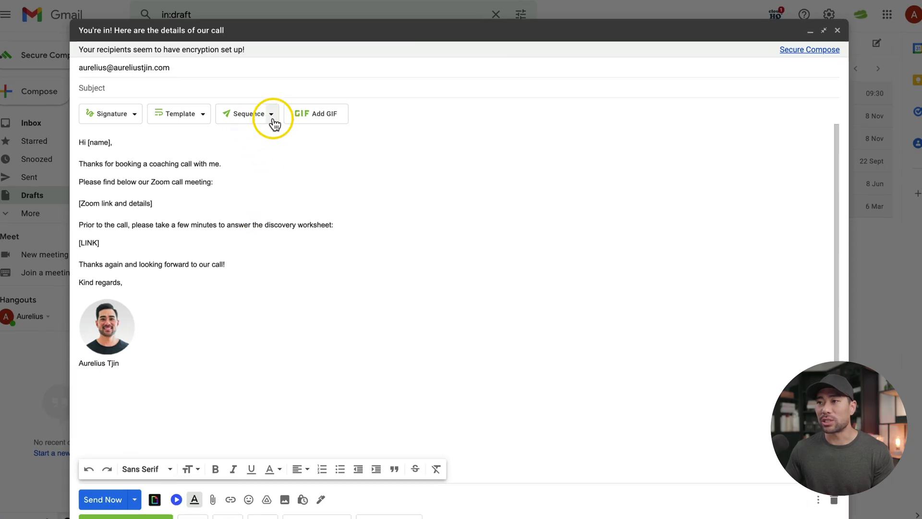
Create the first follow-up: subject Welcome, body Email #1, sent on no reply
click(272, 114)
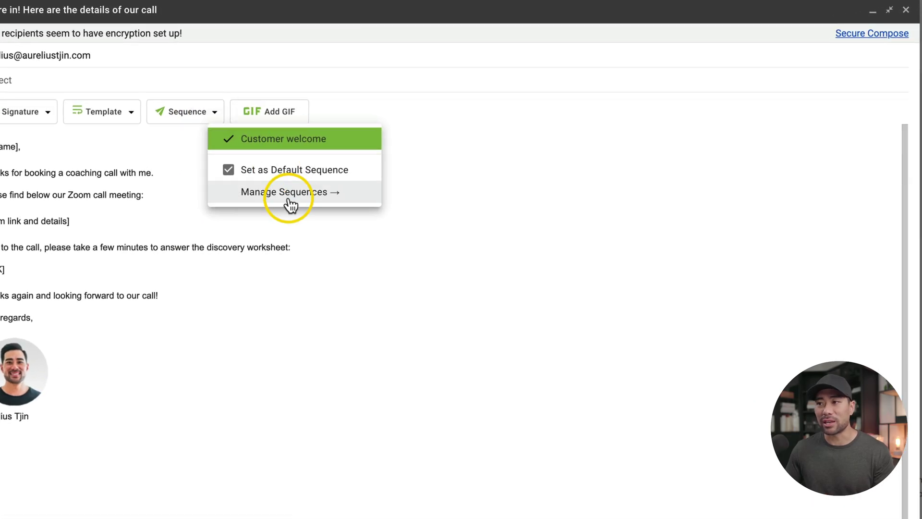
click(290, 200)
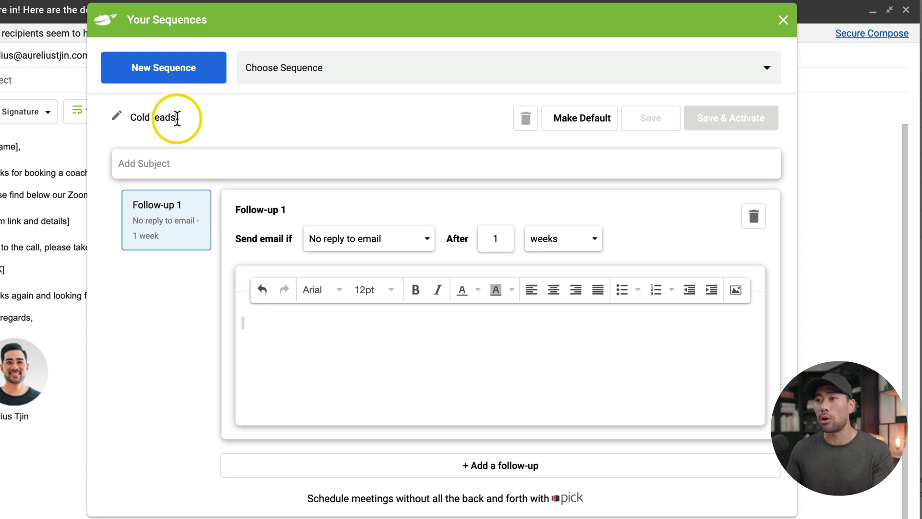
click(192, 165)
text(Welcome)
click(367, 334)
text(Email #1)
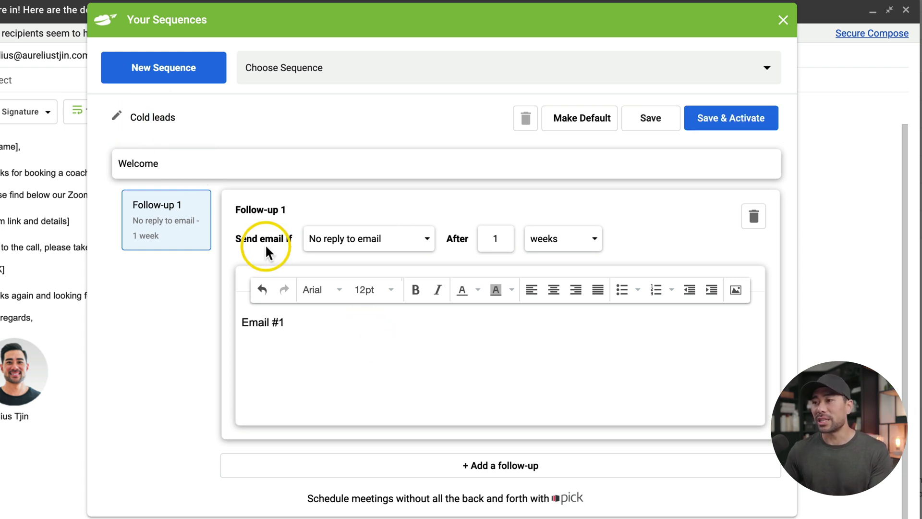
click(336, 243)
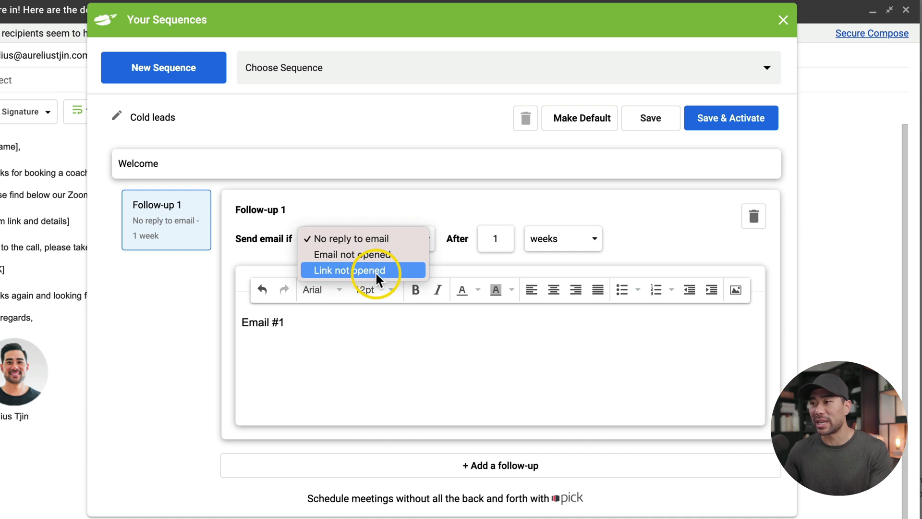
click(387, 240)
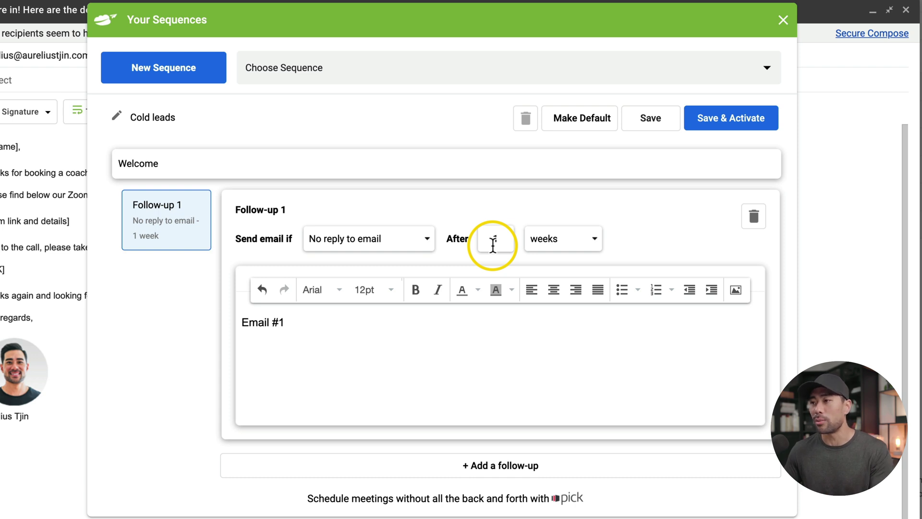
Add a second follow-up, Email #2, sent only if the email was not opened
click(502, 473)
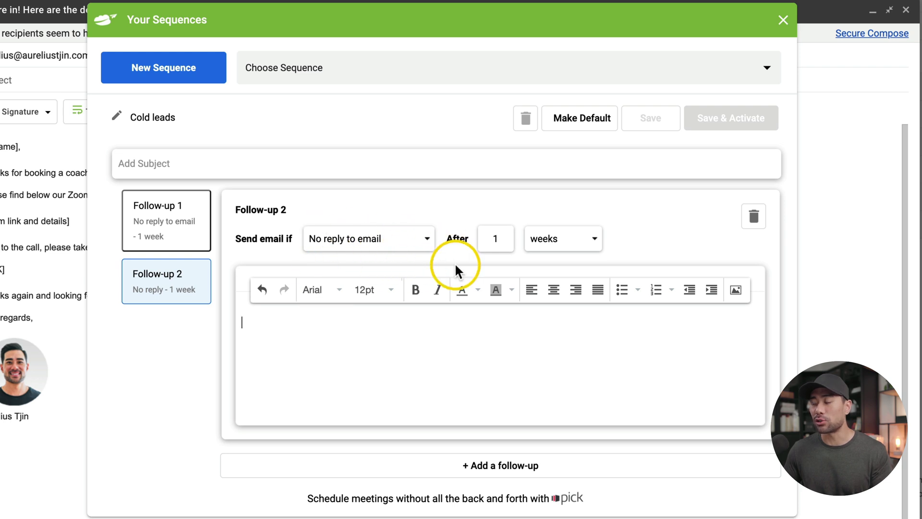
text(Email #2)
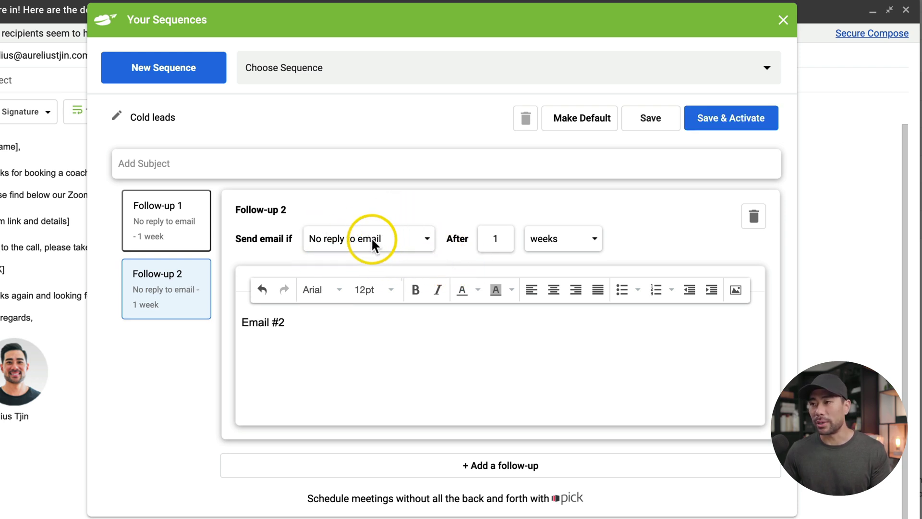
click(370, 238)
click(368, 253)
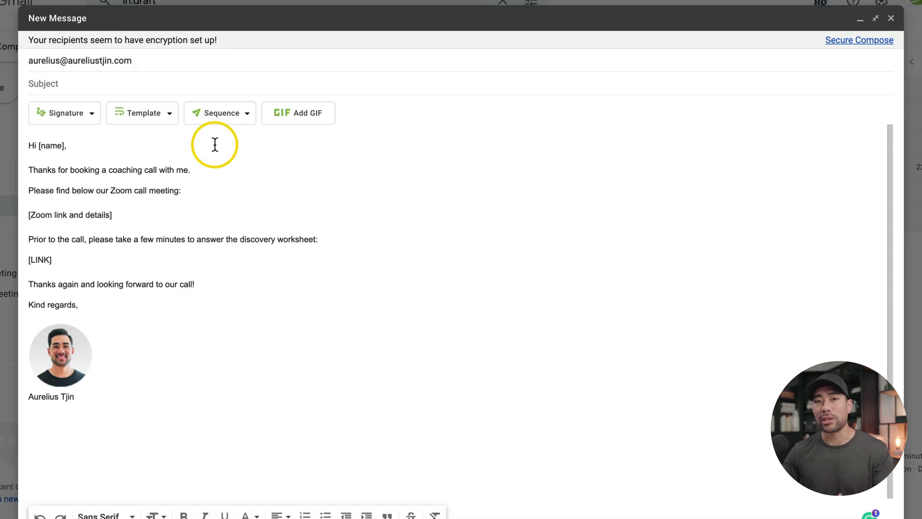
Activate the follow-up sequence on the coaching-call draft
click(220, 119)
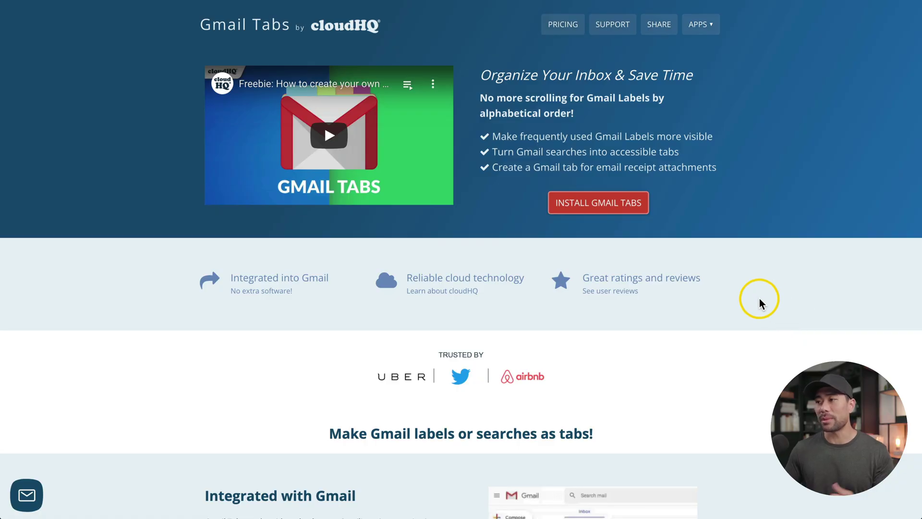
Move the Inbox tab to a new spot and add the Social category as a tab
scroll(673, 235, down, 1)
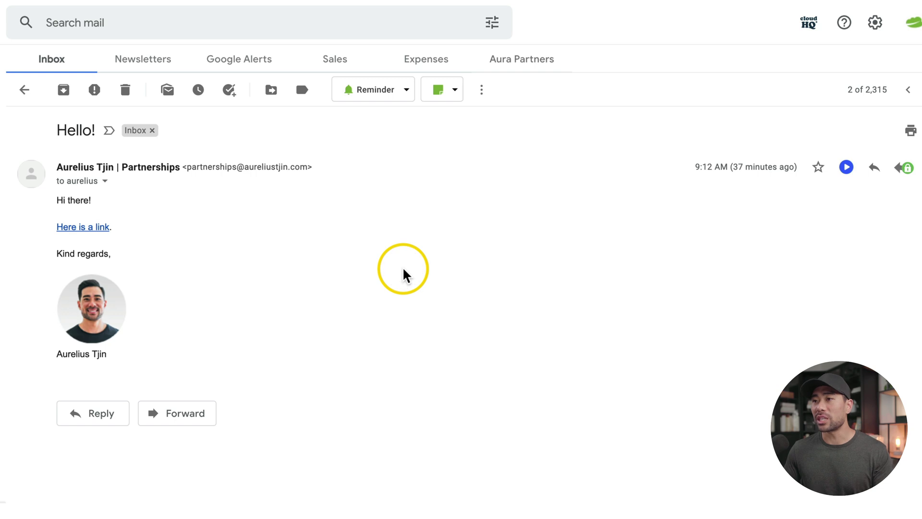
drag(76, 55, 350, 75)
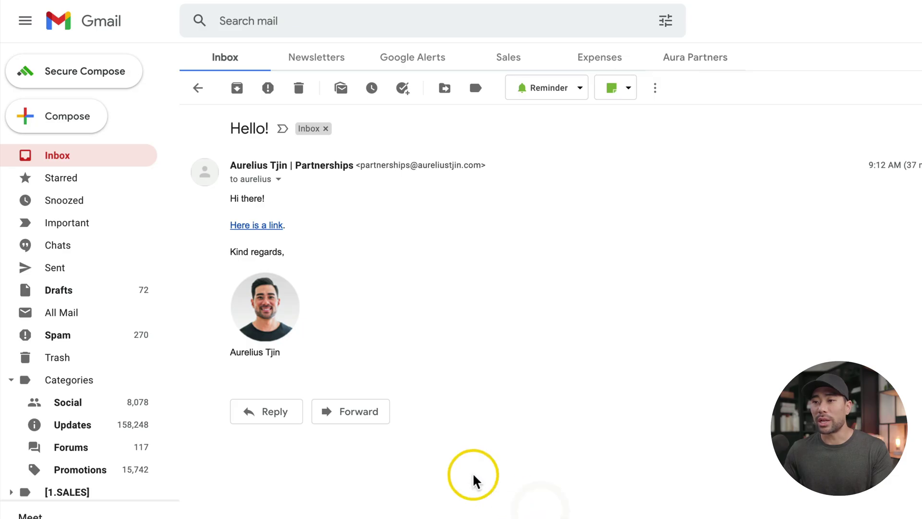
mouse_move(82, 402)
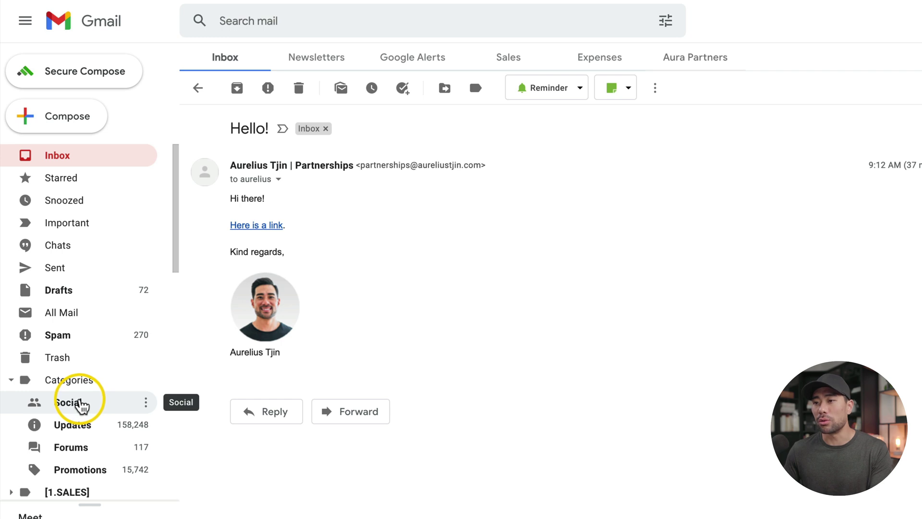
click(146, 407)
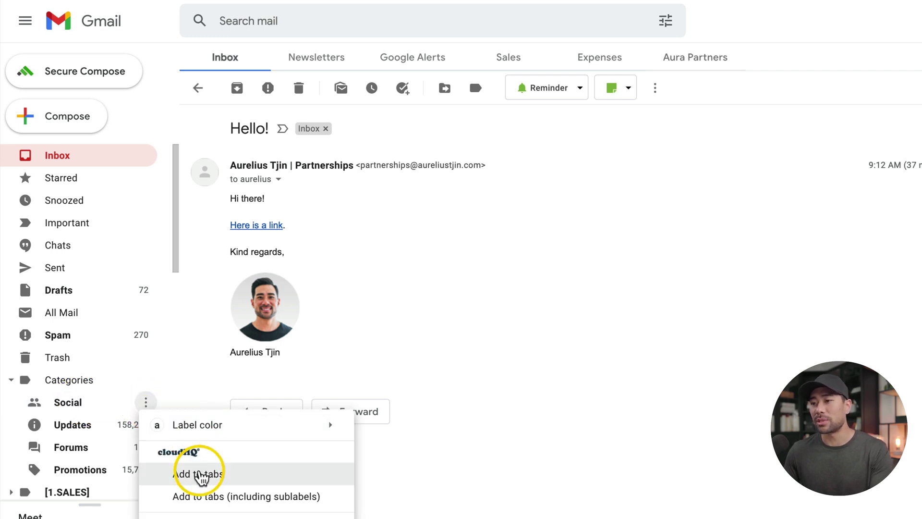
click(201, 475)
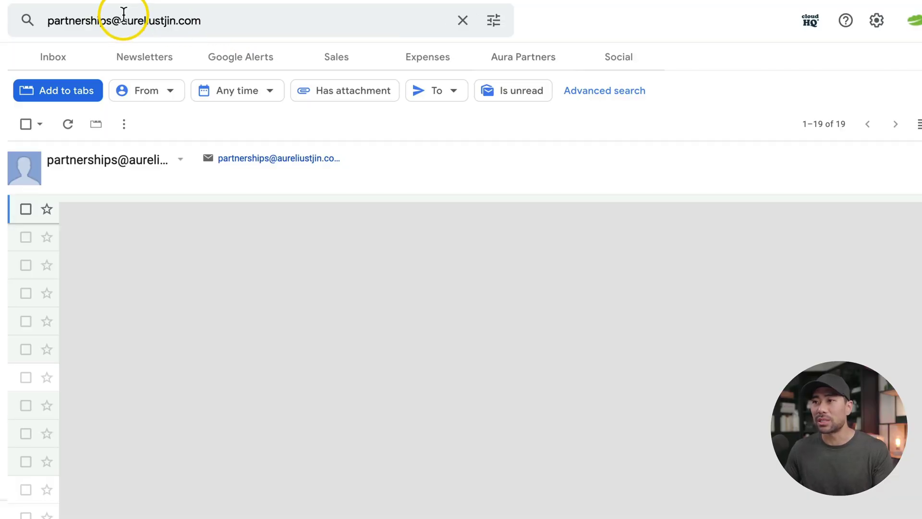
Turn the sender search into a tab named Partnerships with a red background
click(57, 96)
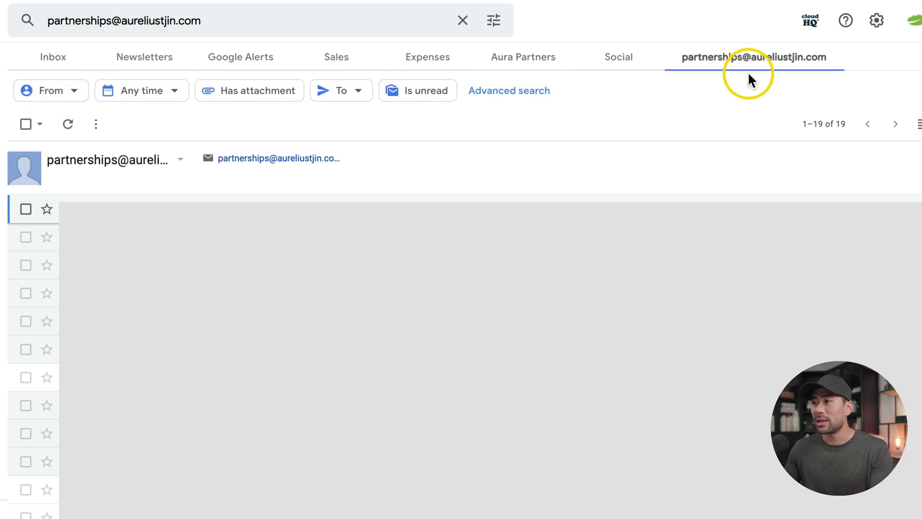
click(728, 57)
click(701, 89)
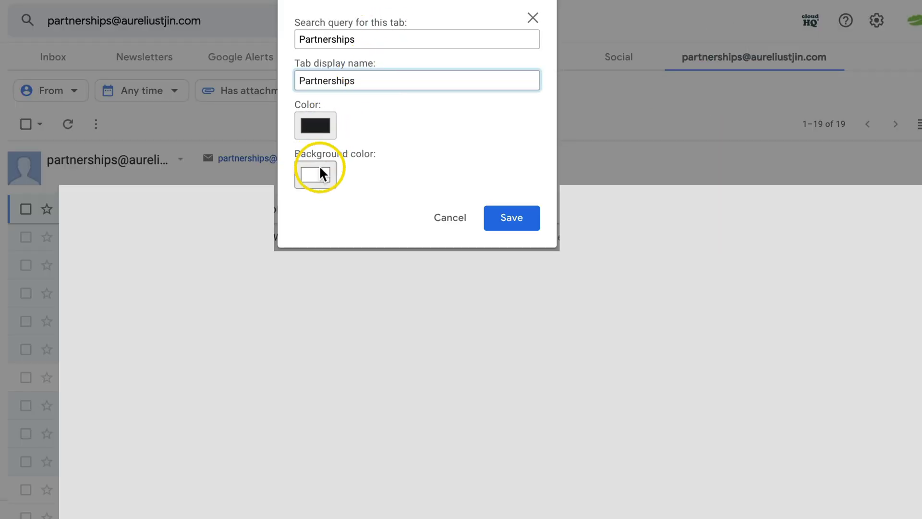
click(318, 173)
click(459, 188)
click(512, 217)
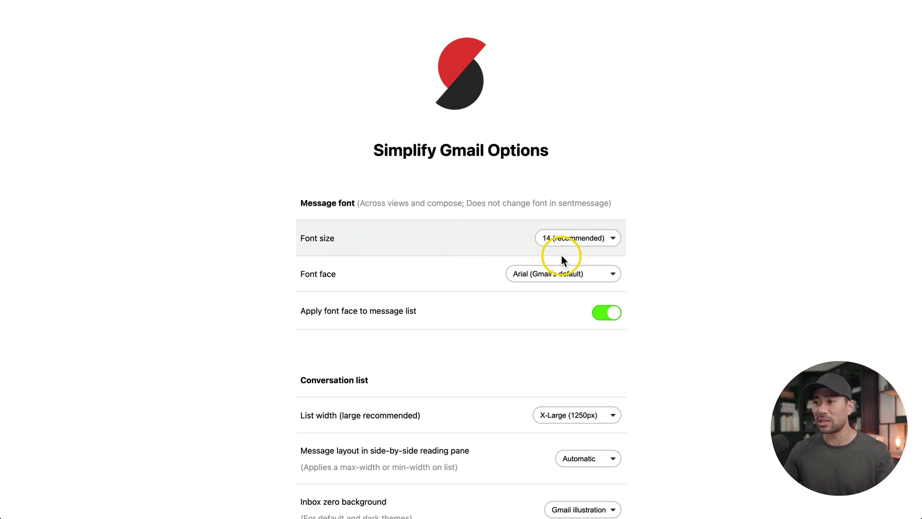
Review the Simplify Gmail options, then change message font size to 20
scroll(368, 281, down, 7)
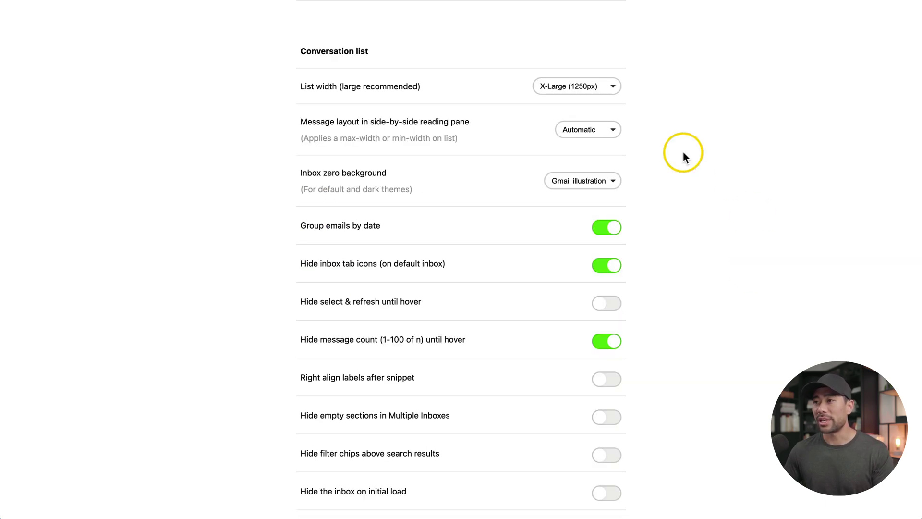
scroll(684, 226, down, 14)
scroll(458, 273, down, 3)
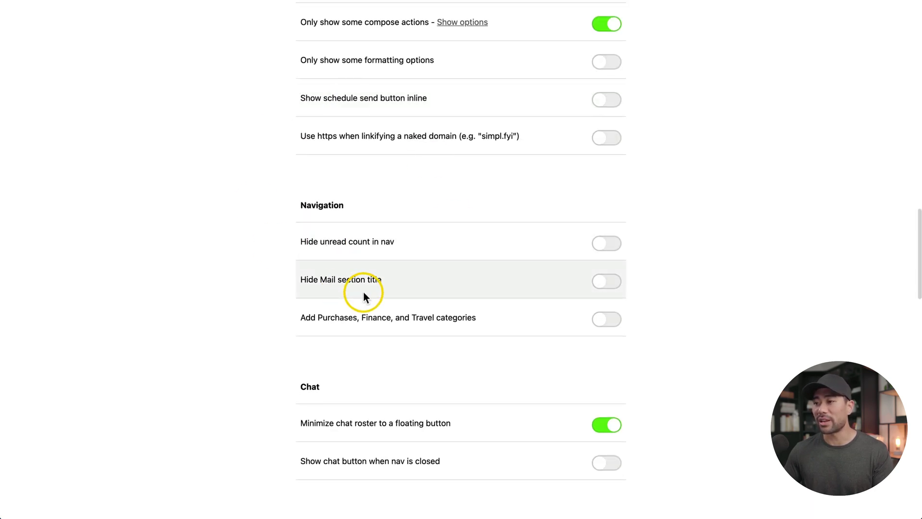
scroll(381, 305, down, 16)
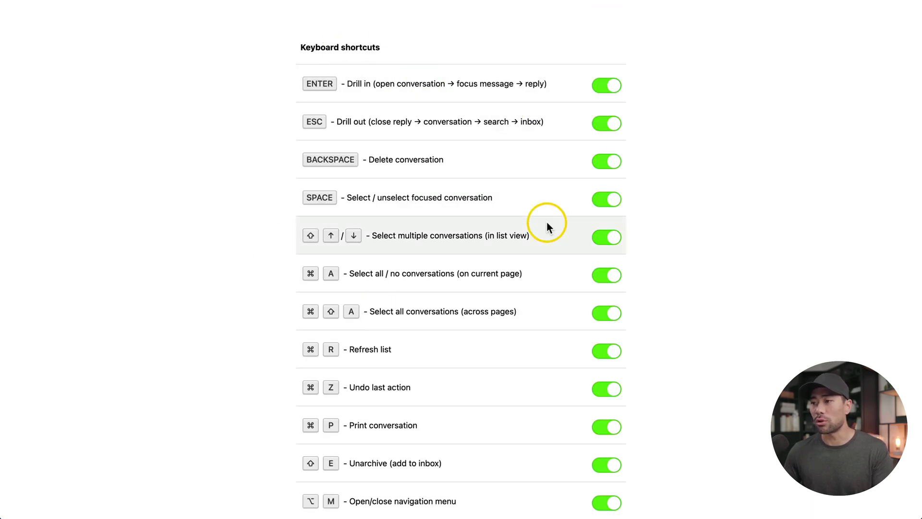
key(Home)
click(598, 241)
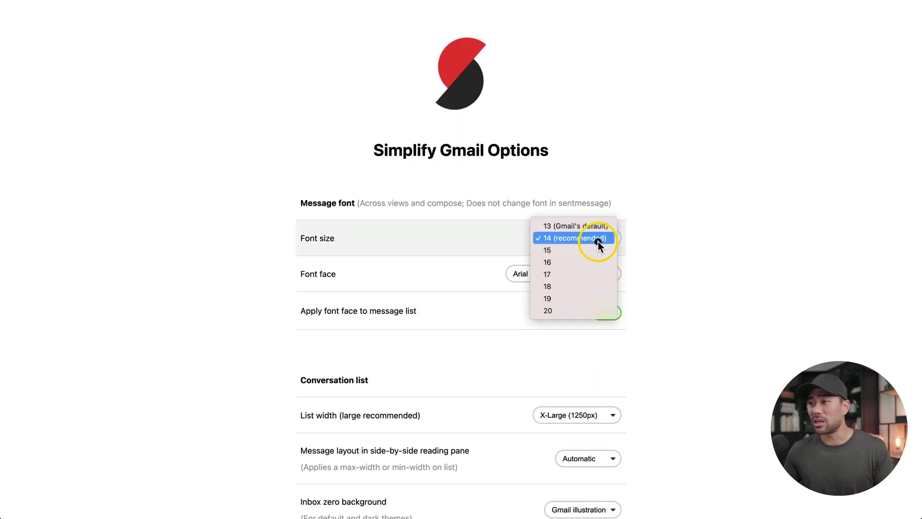
click(558, 309)
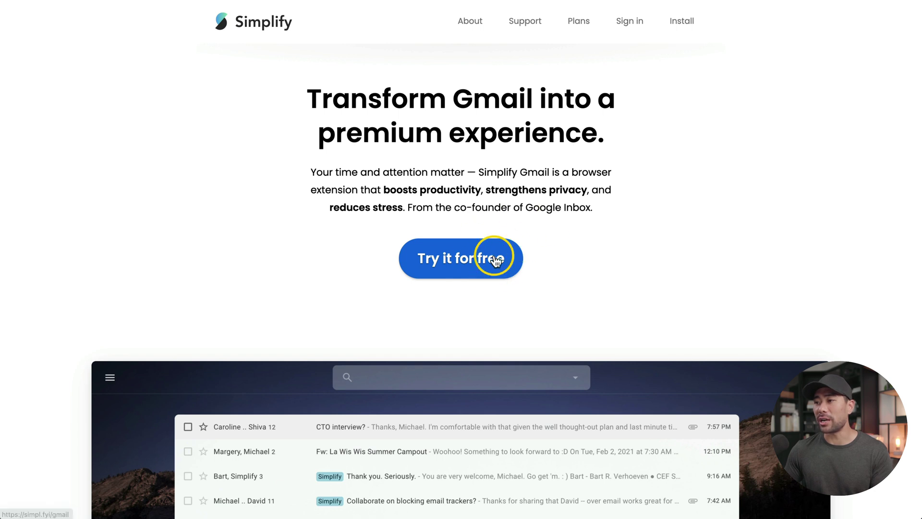
Open Simplify's plans and pricing page from Try it for free
click(496, 260)
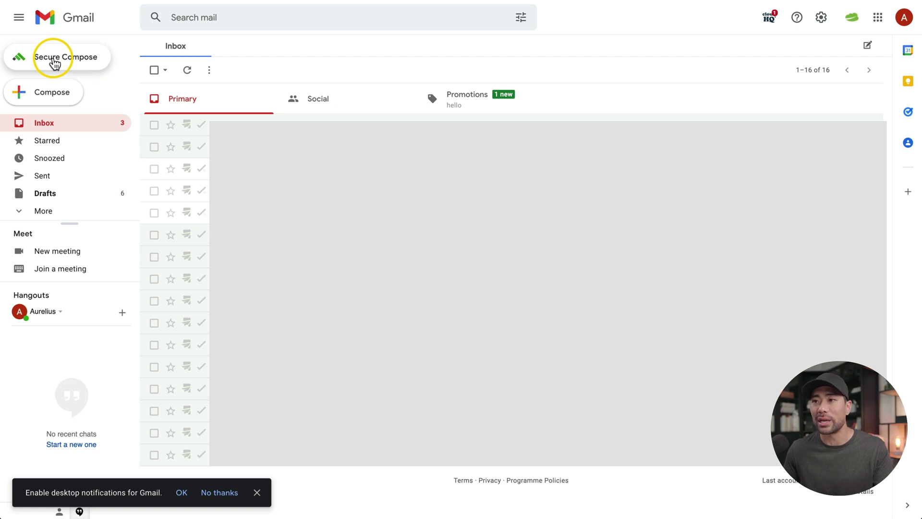
Compose a secure message, set a message password, and send it encrypted and signed
click(54, 64)
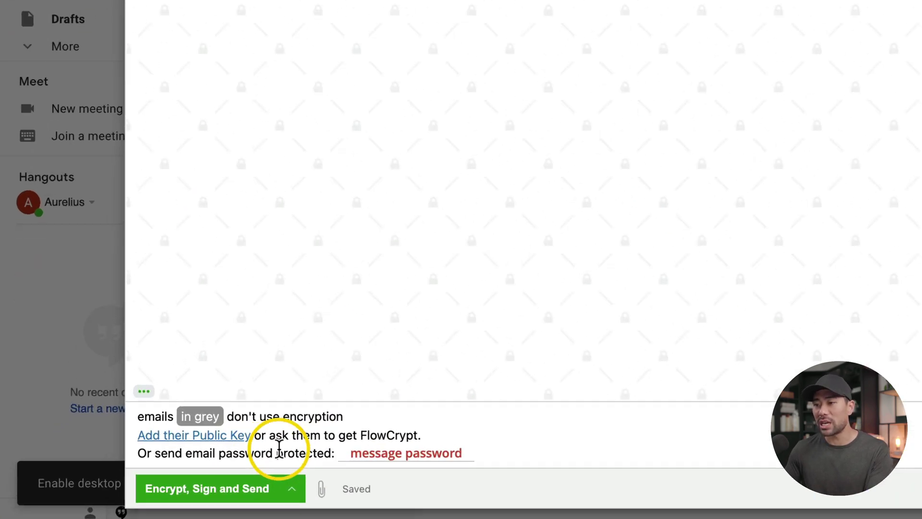
click(409, 454)
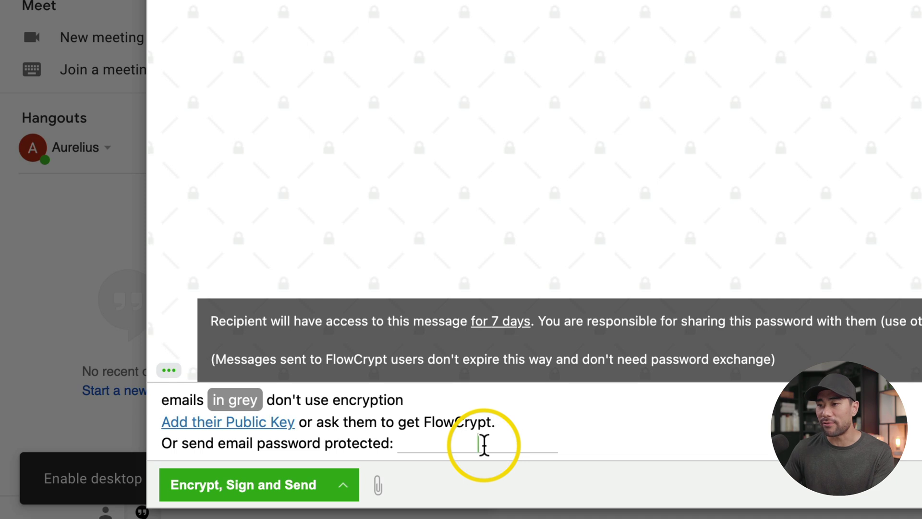
click(483, 444)
text(password)
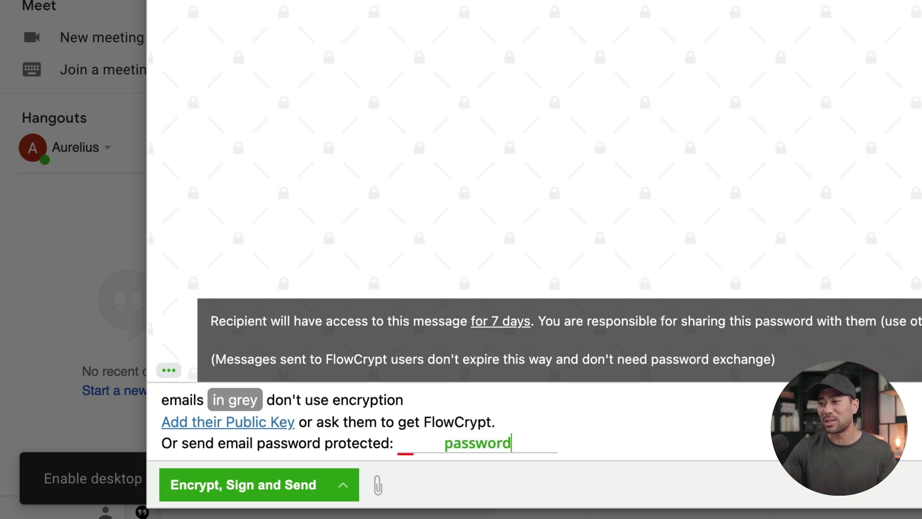
click(500, 451)
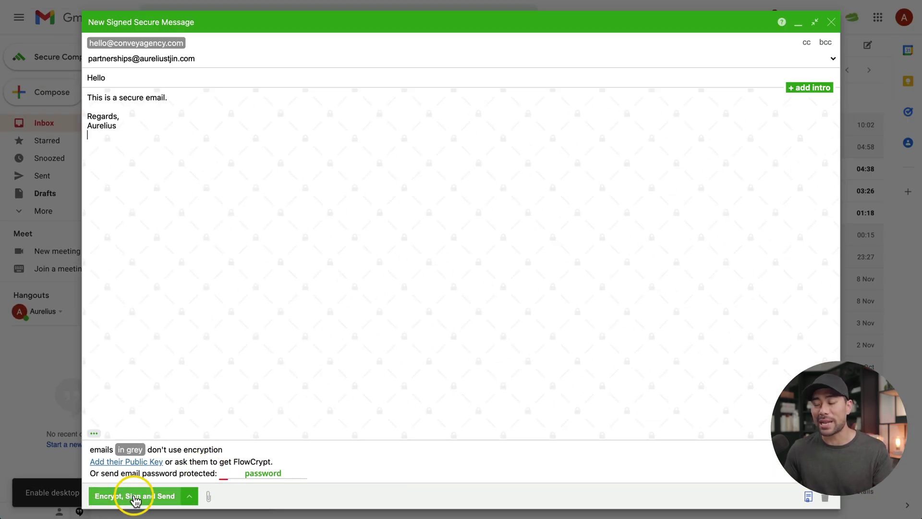
click(136, 500)
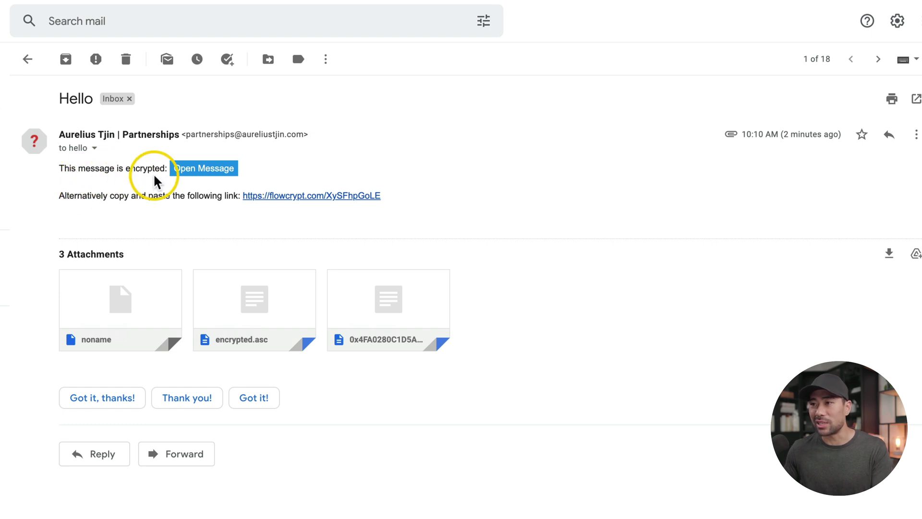
Decrypt the FlowCrypt 'Hello' message with its password and start an encrypted reply
click(213, 179)
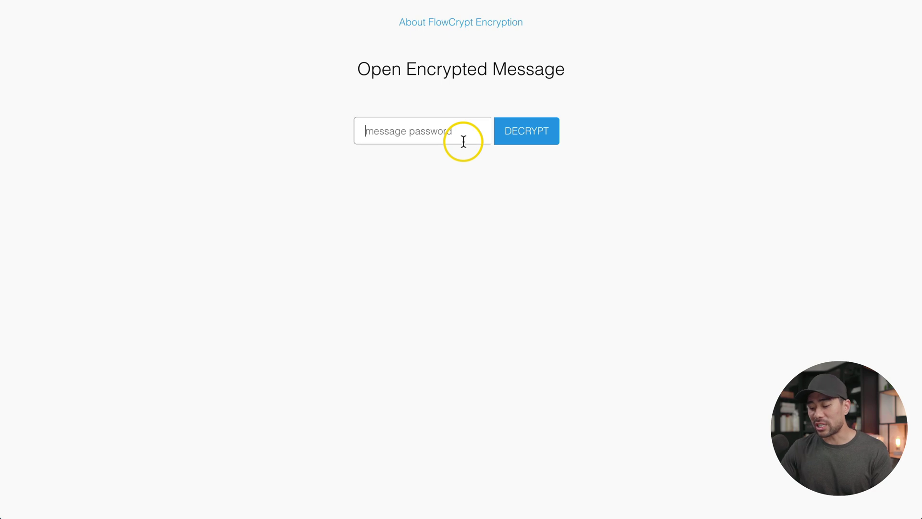
click(463, 141)
text(passwor)
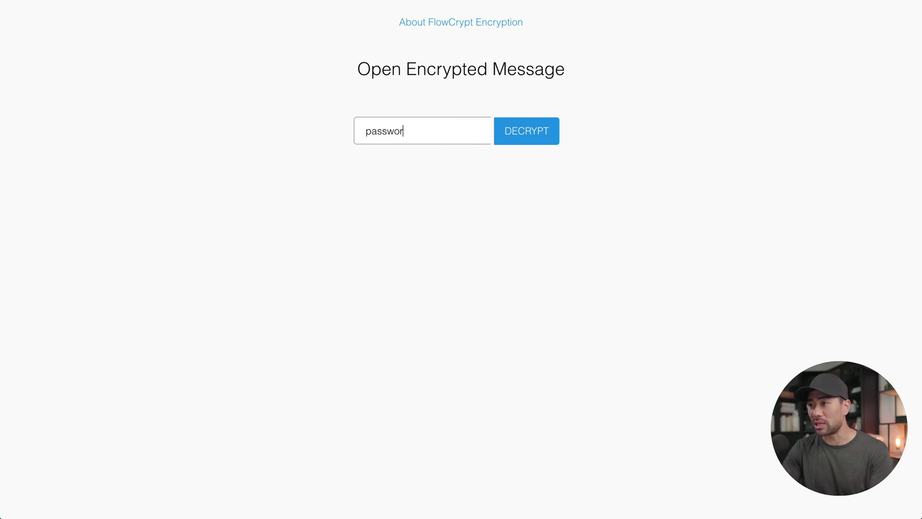
text(d)
key(Return)
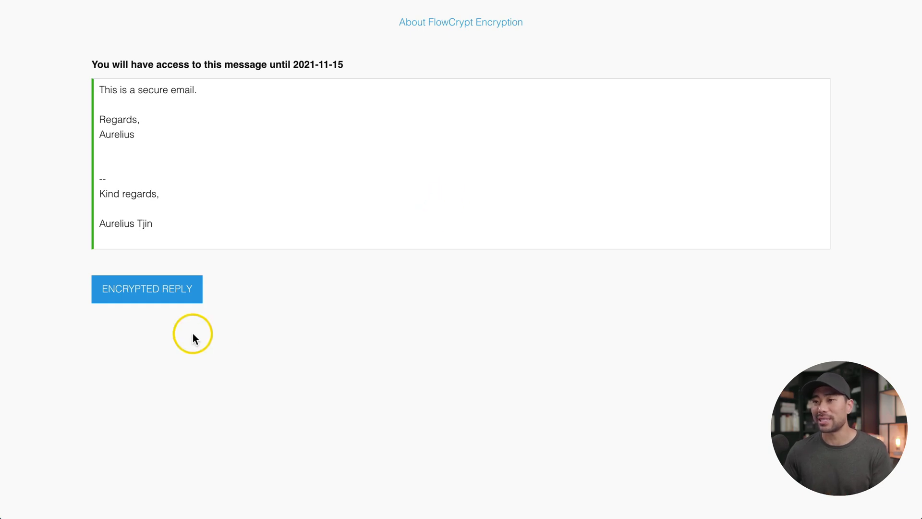
click(165, 289)
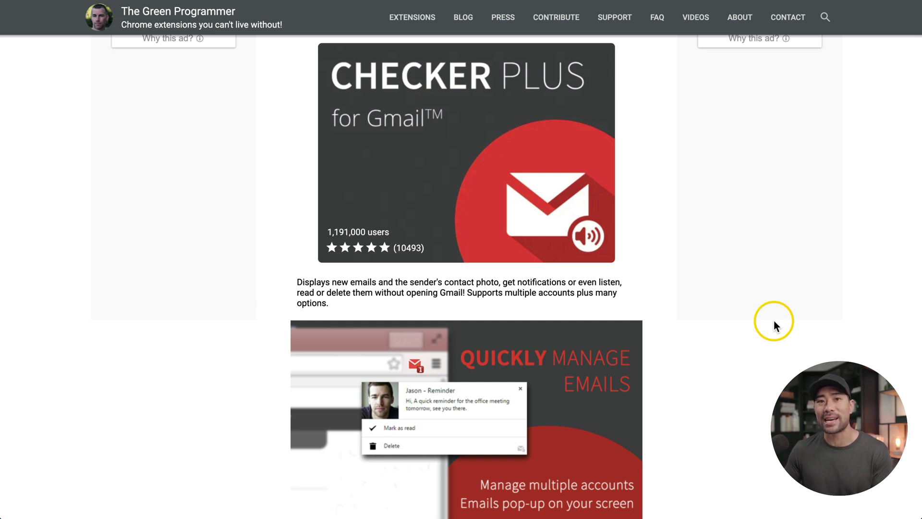
Bring up the Checker Plus mail popup and view its Do Not Disturb settings
click(821, 15)
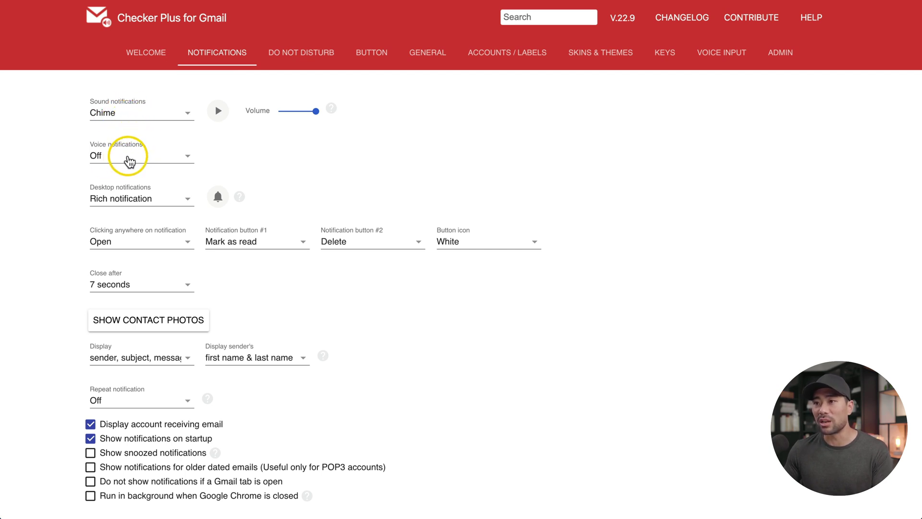
click(291, 54)
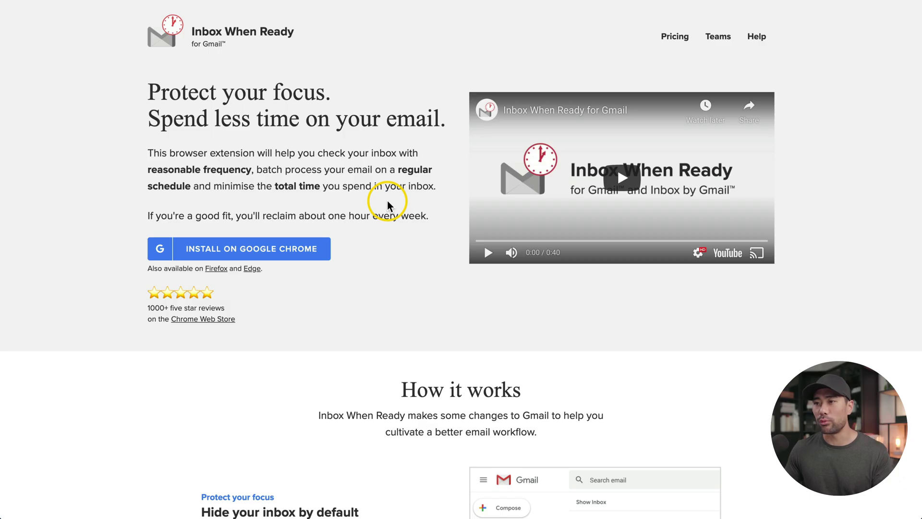
Enable Inbox Autohide and Impulse Check with 10 daily checks, choosing 'Warn me' when exceeded
scroll(388, 201, down, 8)
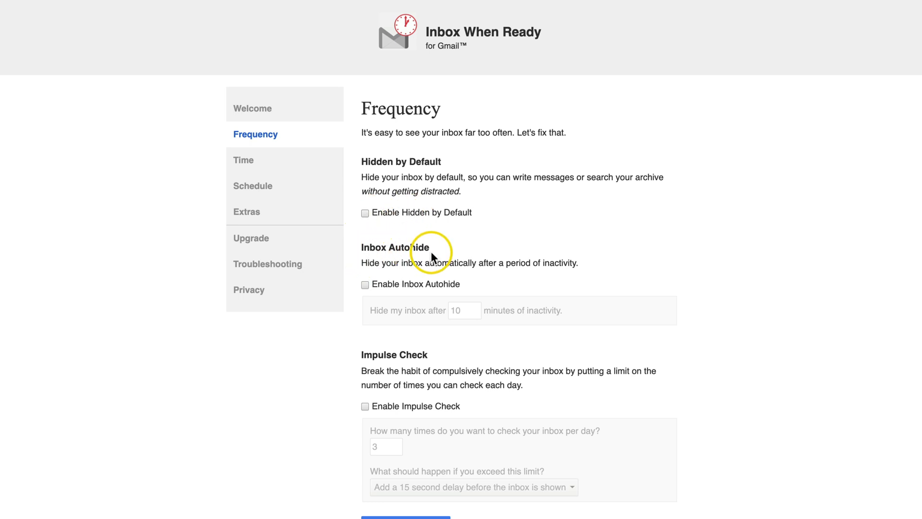
click(365, 285)
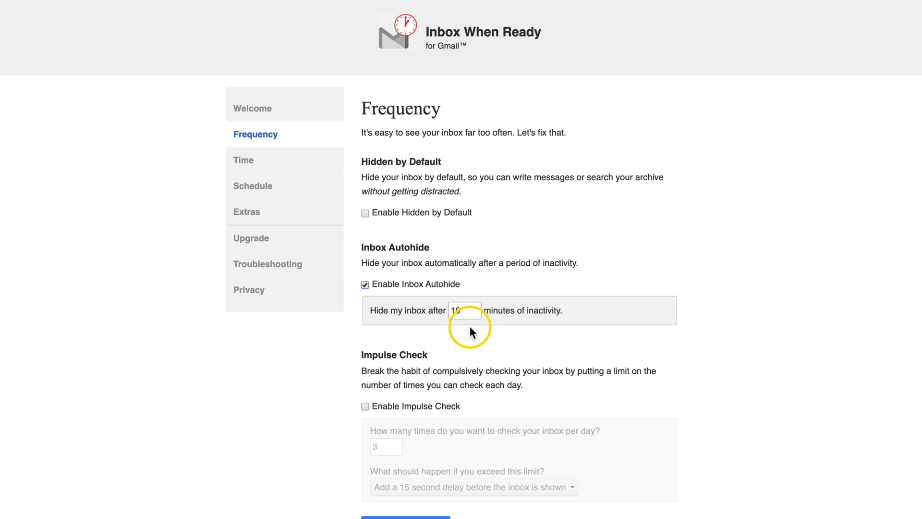
scroll(470, 326, down, 2)
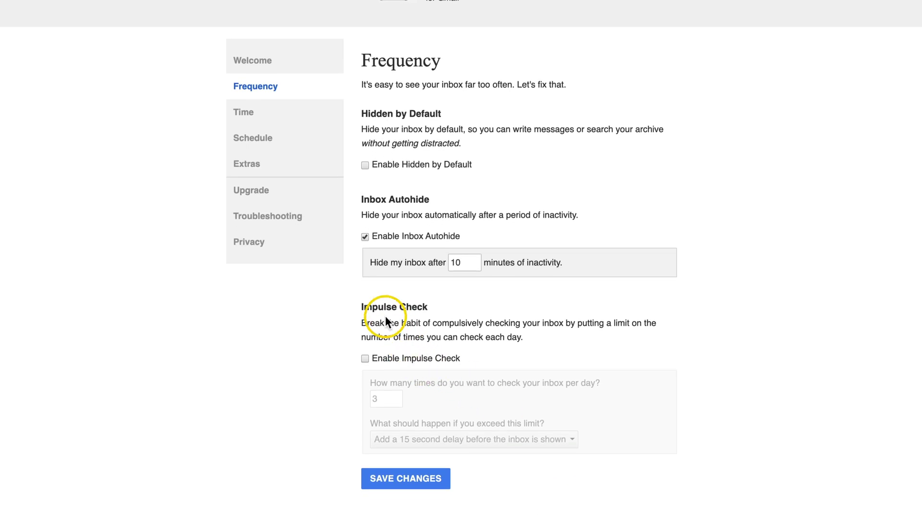
click(365, 358)
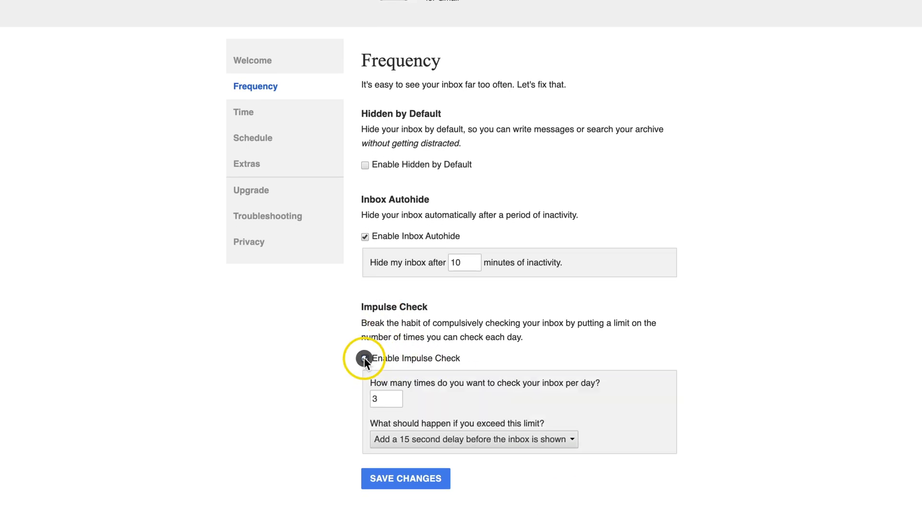
click(395, 399)
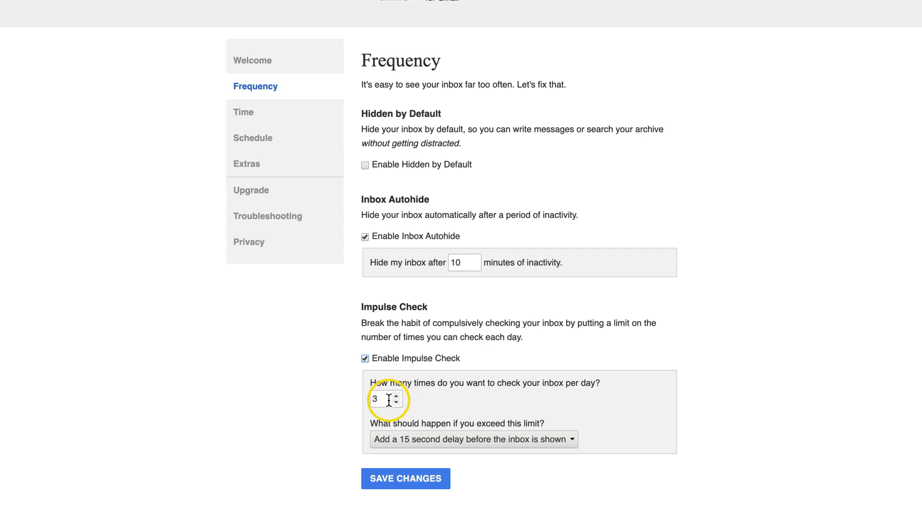
click(428, 440)
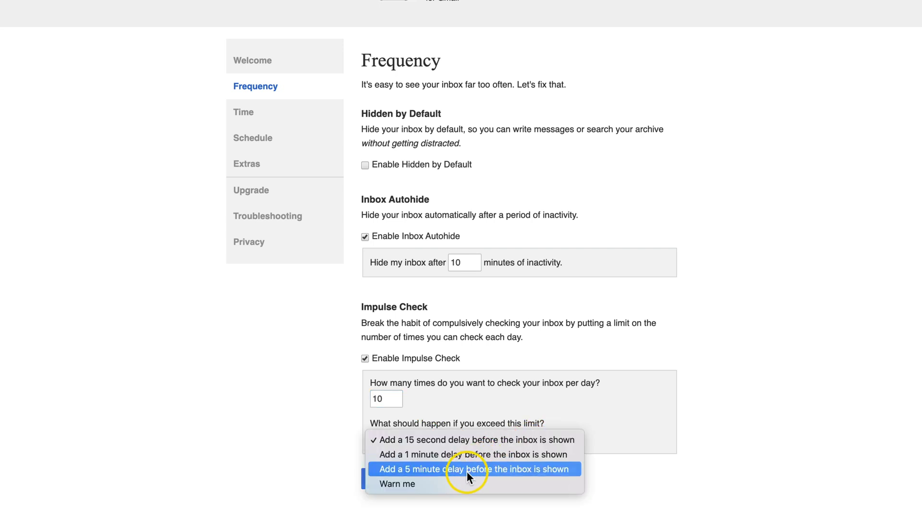
click(436, 484)
scroll(436, 486, up, 1)
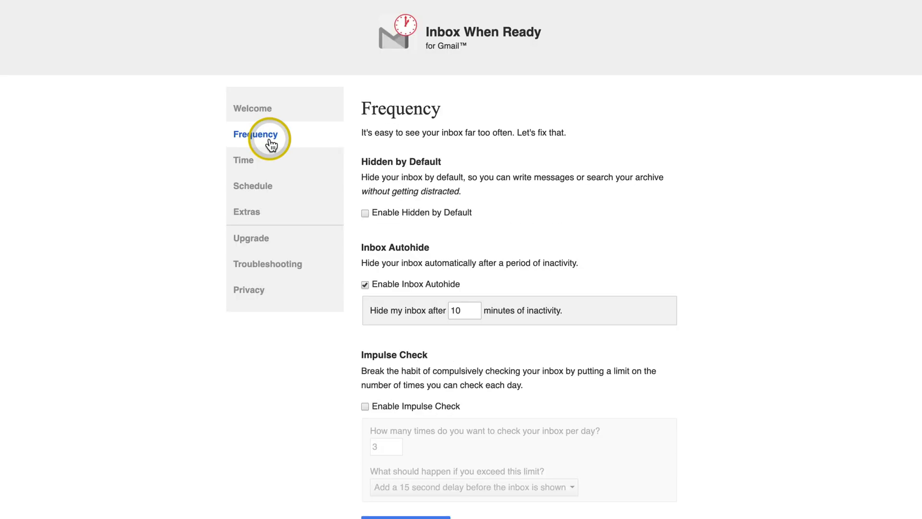
Enable the Time Budget and a single daily inbox lockout from 4:00 am to 5:00 pm
click(255, 160)
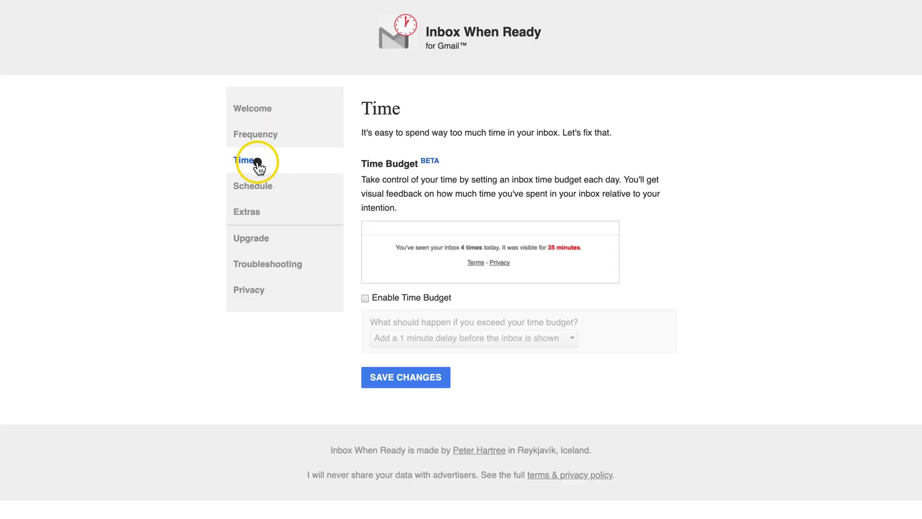
click(420, 296)
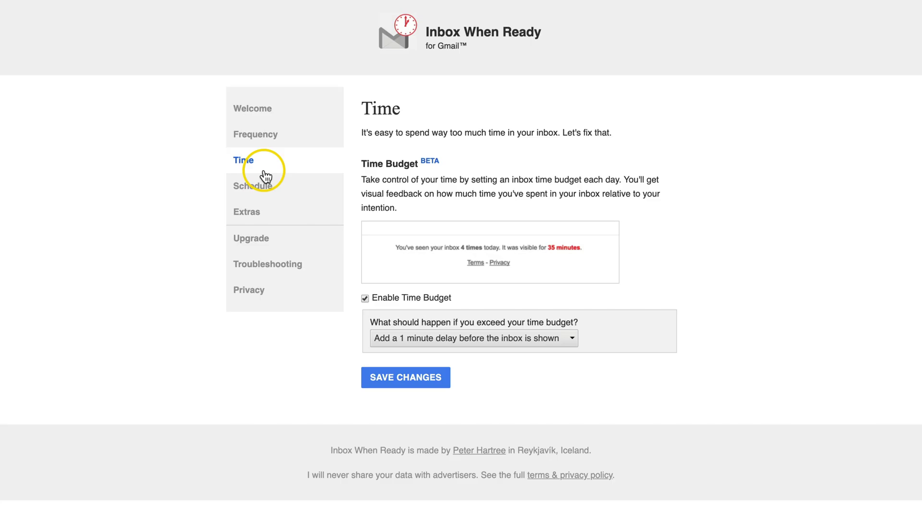
click(56, 87)
click(365, 235)
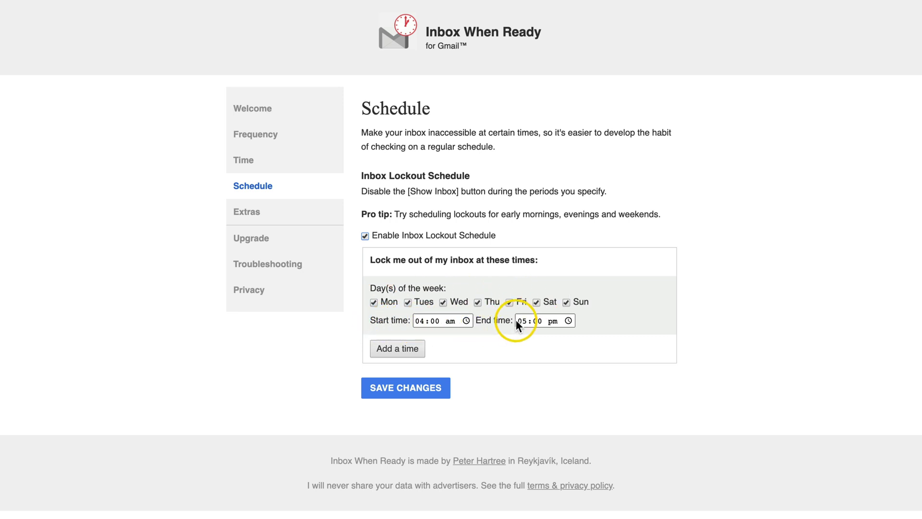
click(400, 349)
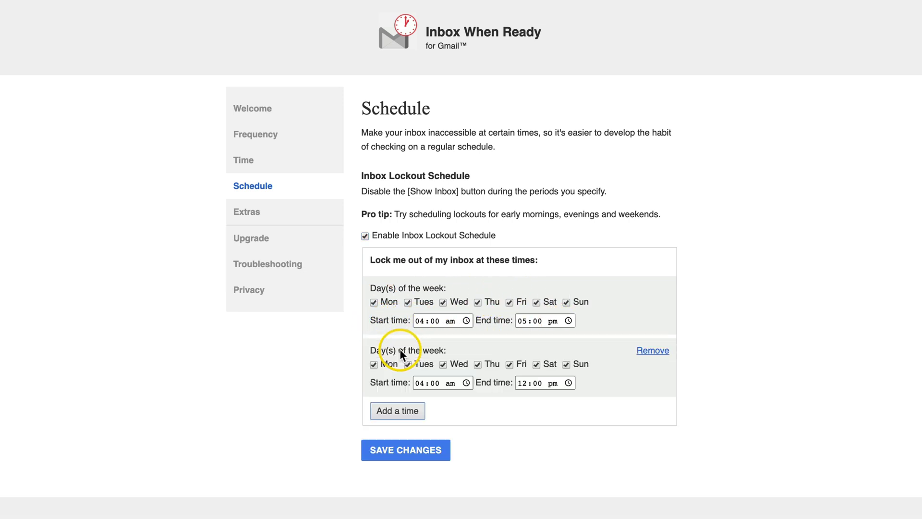
click(657, 355)
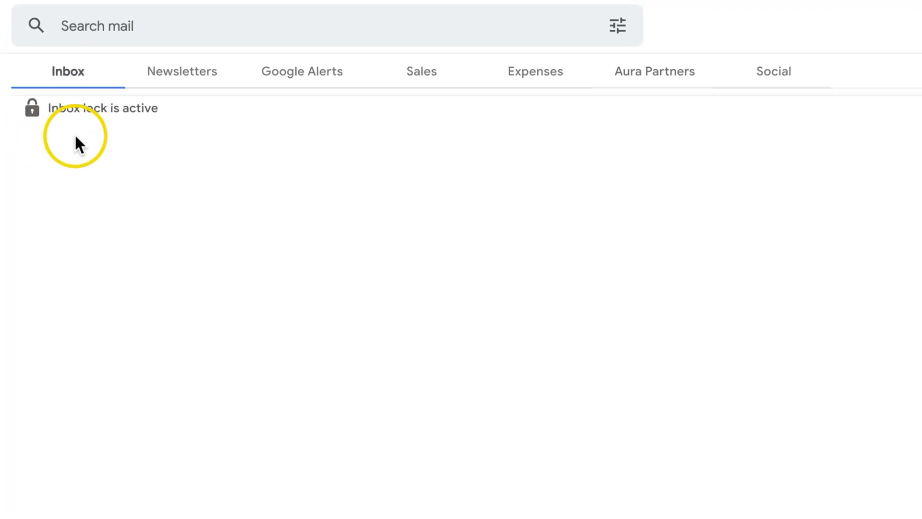
Check the Inbox lock label for the next time the inbox unlocks
mouse_move(120, 115)
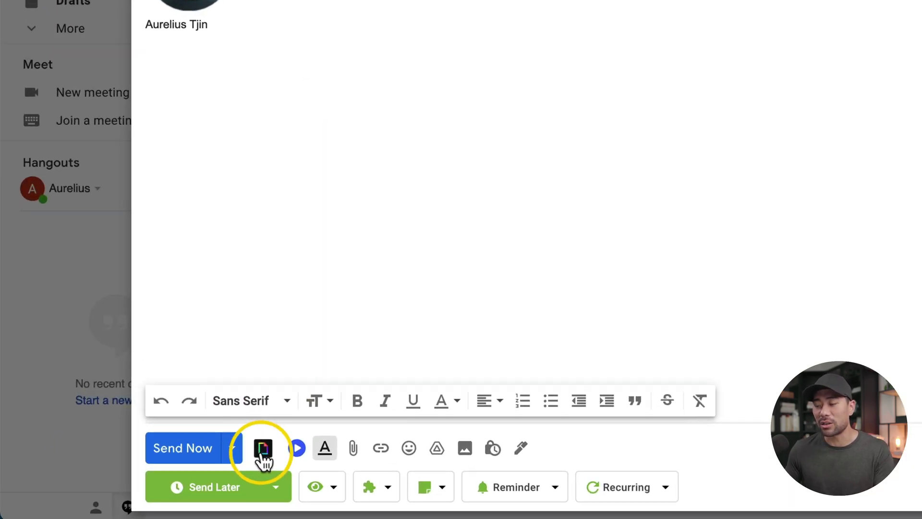
Insert a yellow coffee-mug GIF from a GIPHY 'coffee' search, then bring up trending GIFs
click(263, 451)
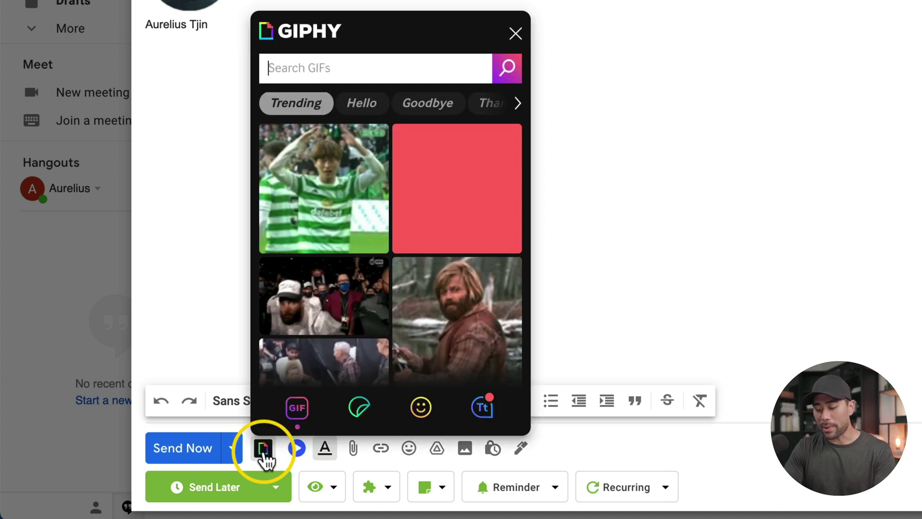
text(coffee)
key(Return)
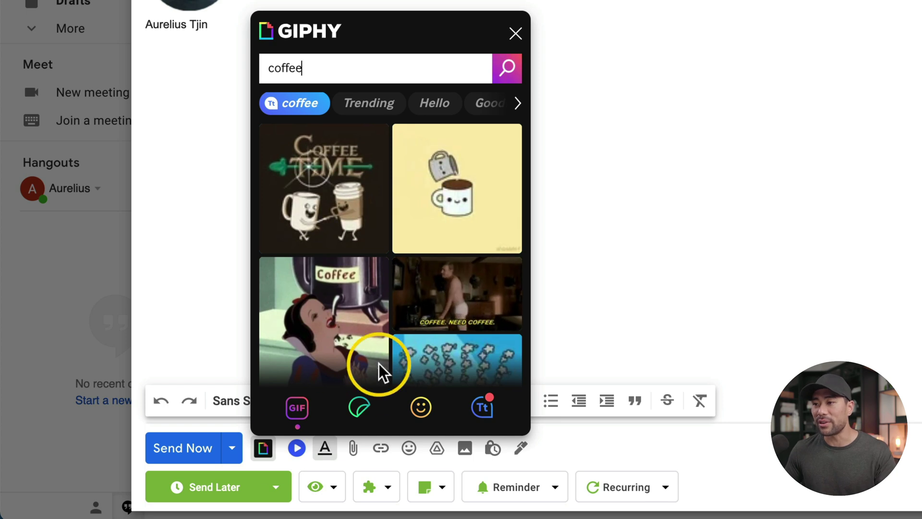
click(441, 205)
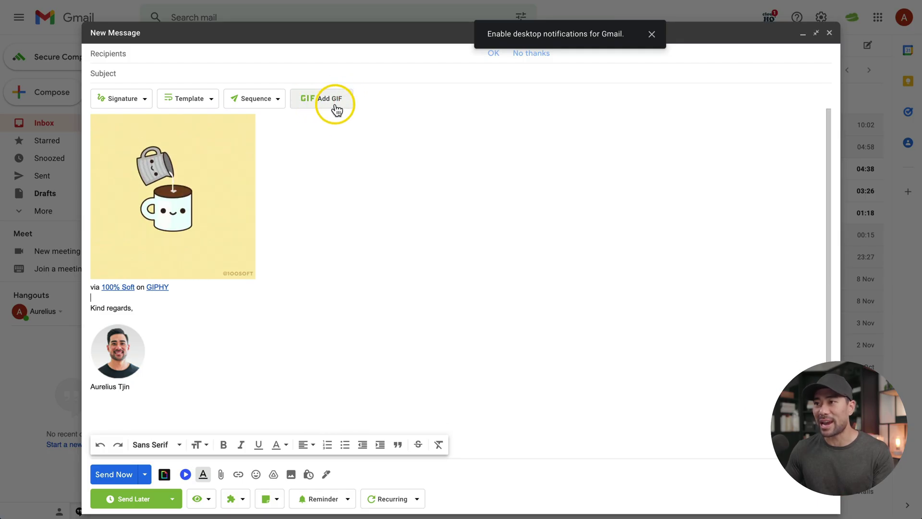
click(337, 110)
mouse_move(510, 240)
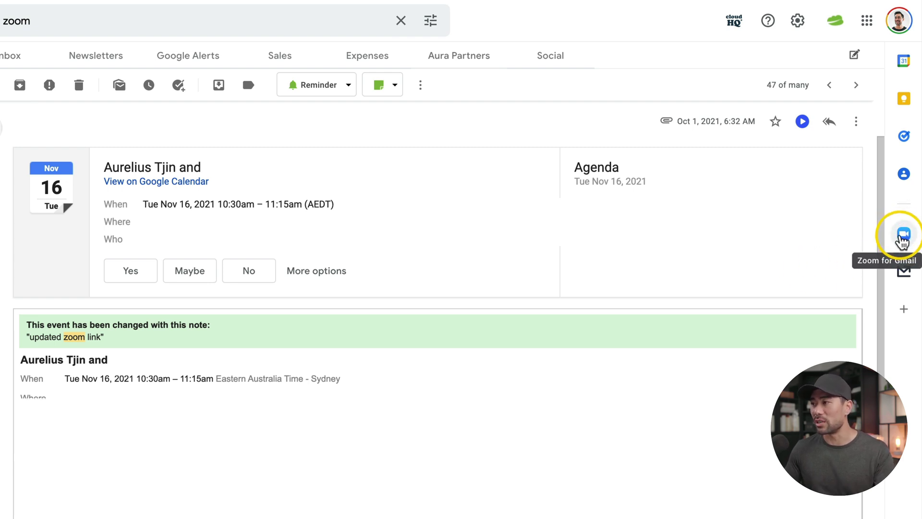
Show the Zoom for Gmail side panel beside the meeting email
click(903, 236)
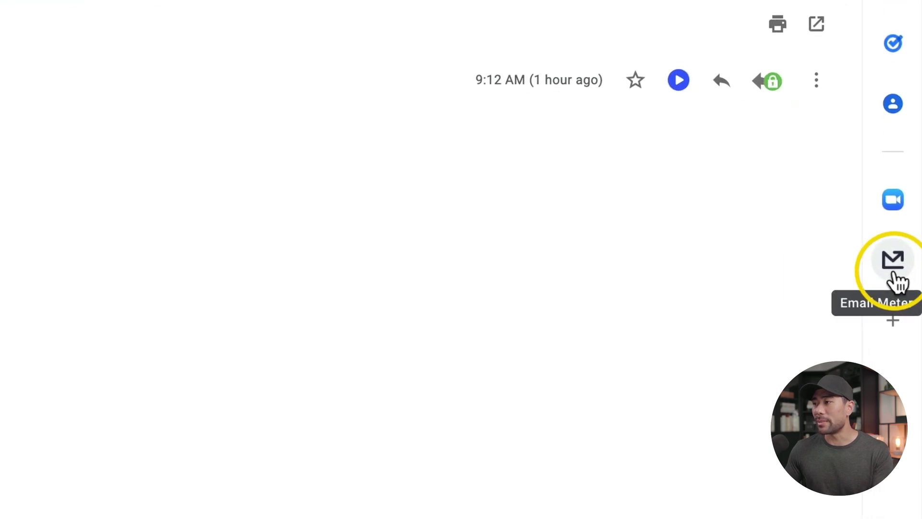
Bring up the Email Meter side panel and scroll through My Custom Report
click(894, 273)
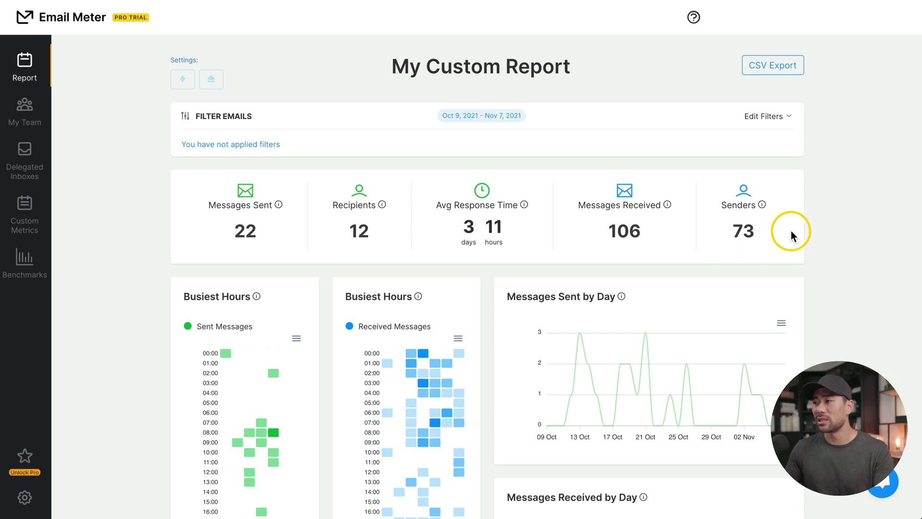
scroll(860, 237, down, 5)
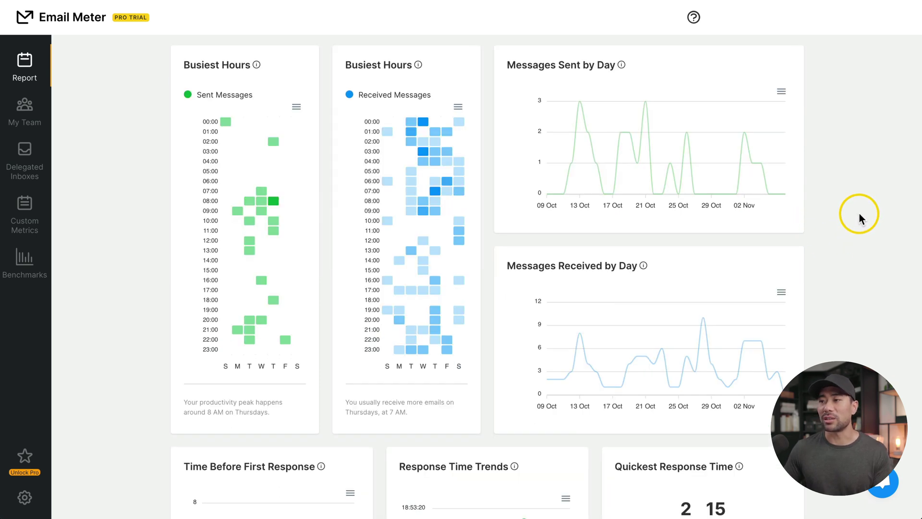